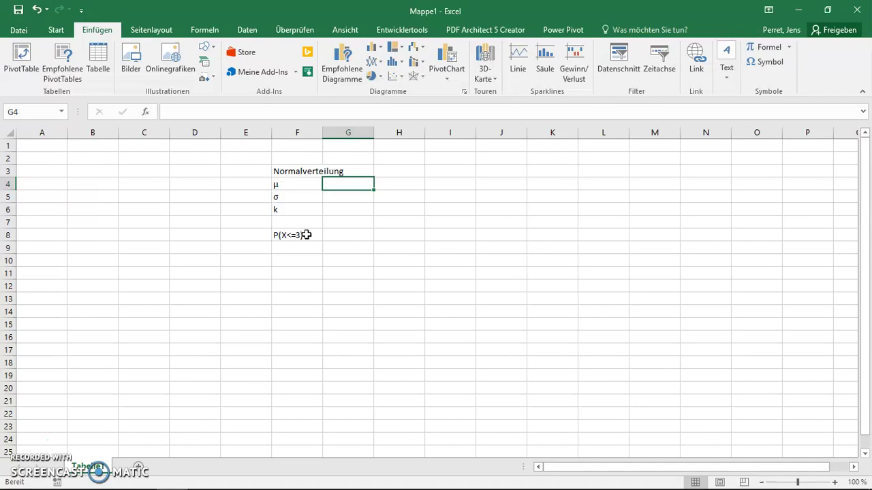
- Enter μ = 4, σ = 1 and k = 3 in cells G4, G5 and G6
type("4")
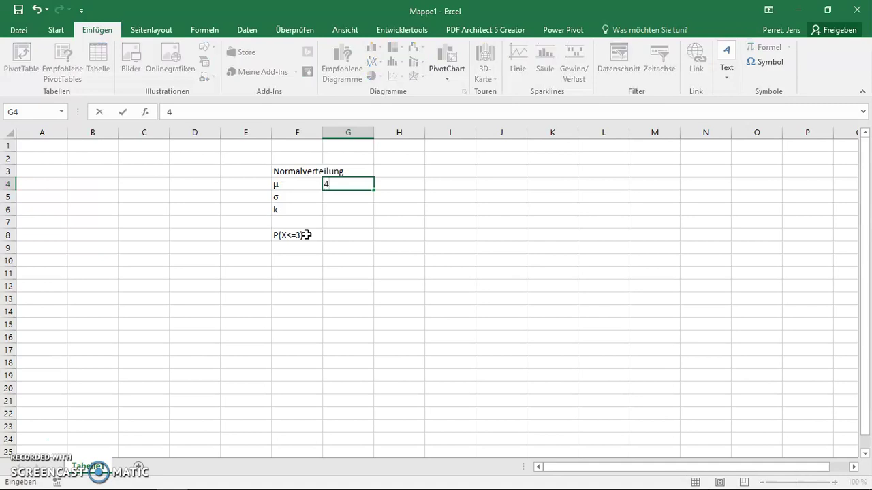
key("Return")
type("1")
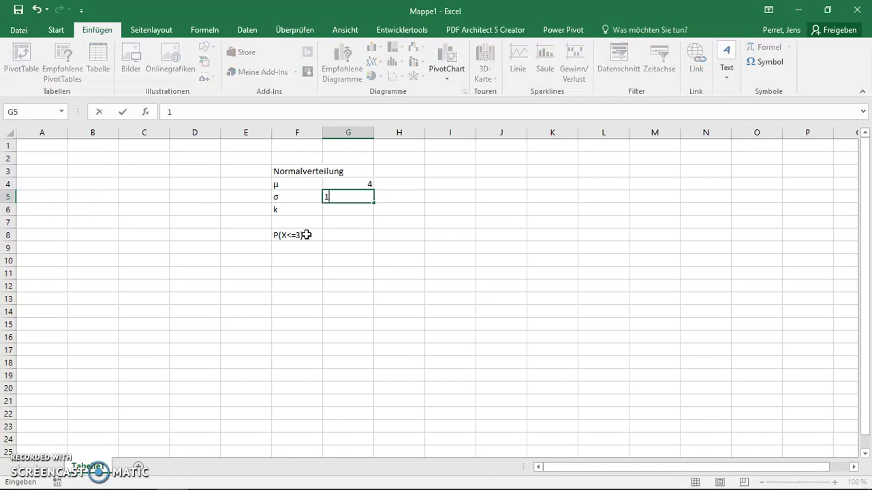
key("Return")
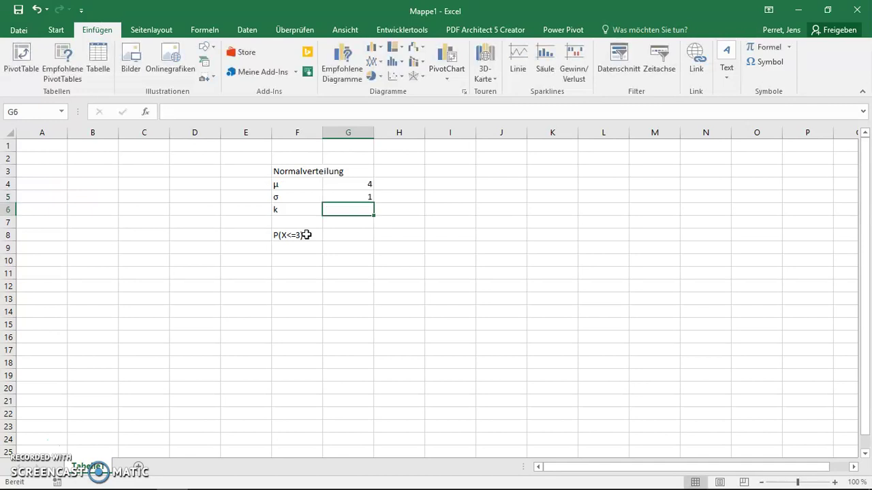
type("3")
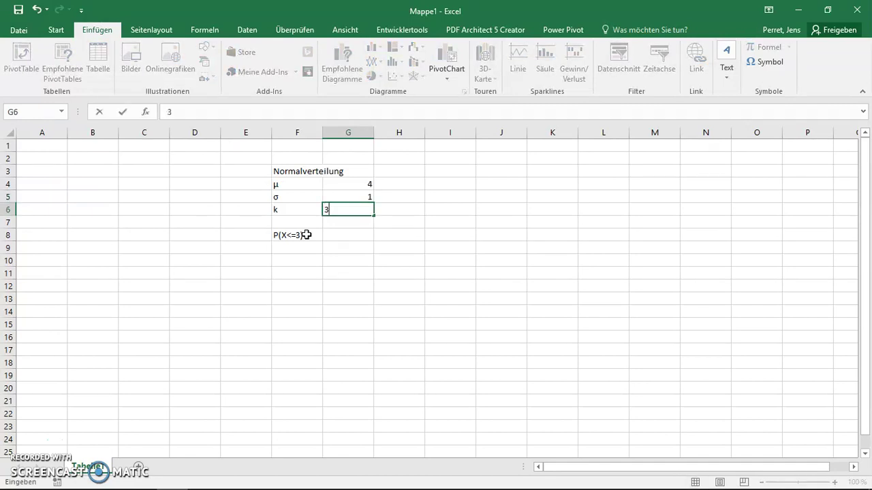
key("Return")
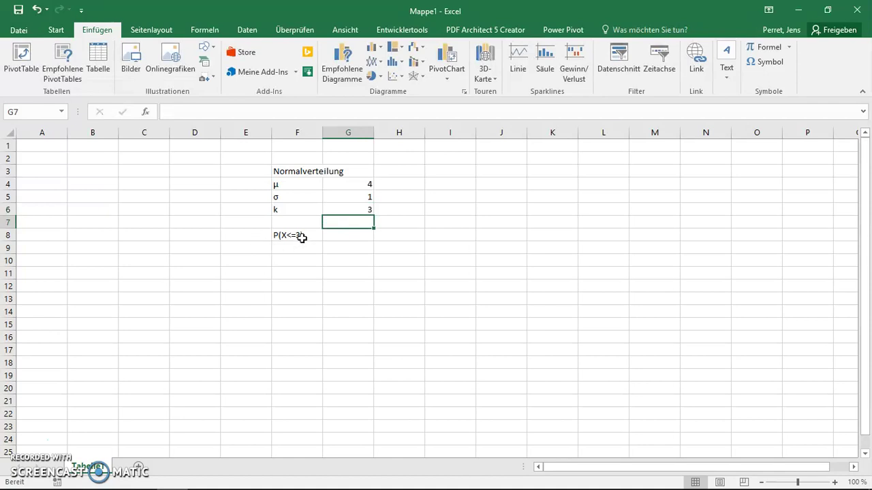
- In G8, start the formula =NORM.VERT(G6;G4;G5; using the k, μ and σ cells
left_click(353, 237)
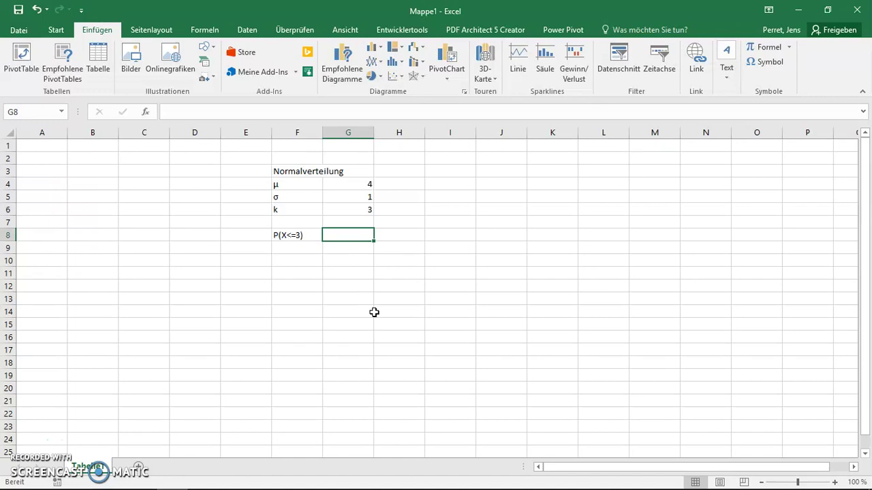
type("=")
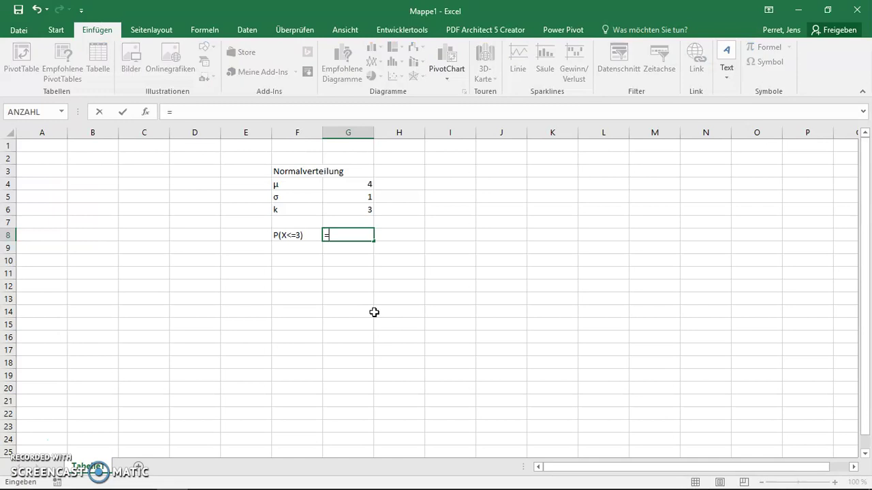
type("norm")
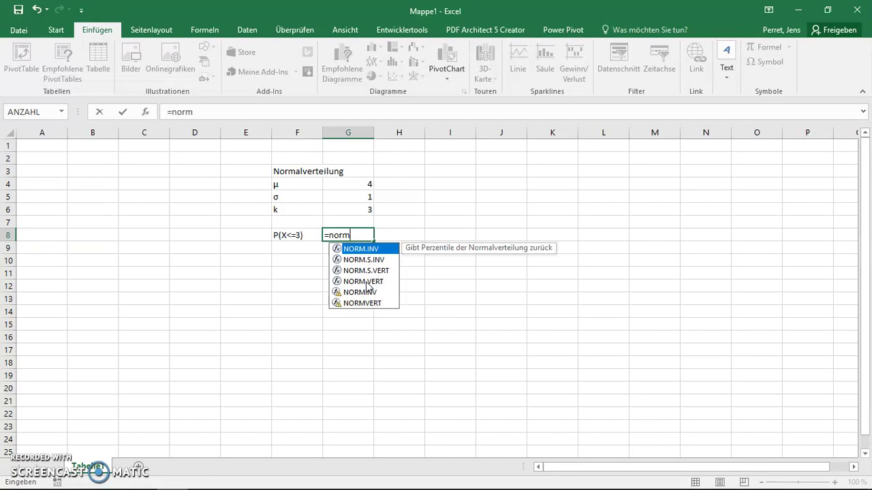
type(".vert(")
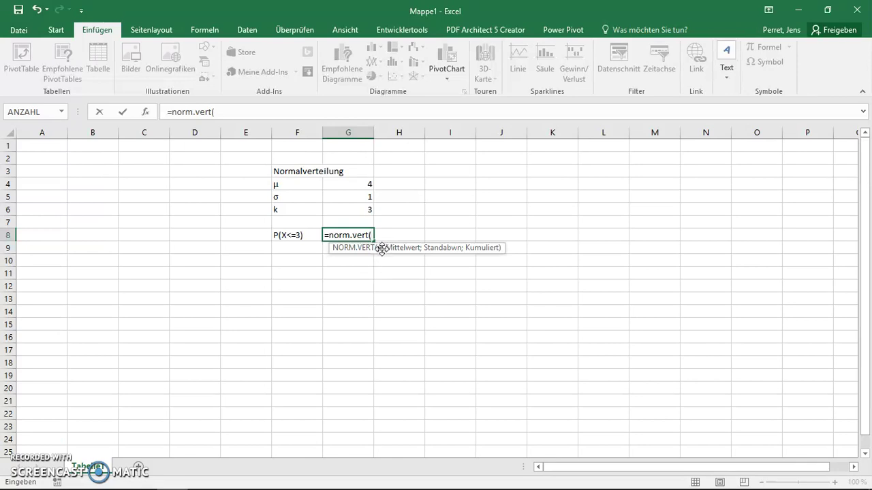
left_click(366, 208)
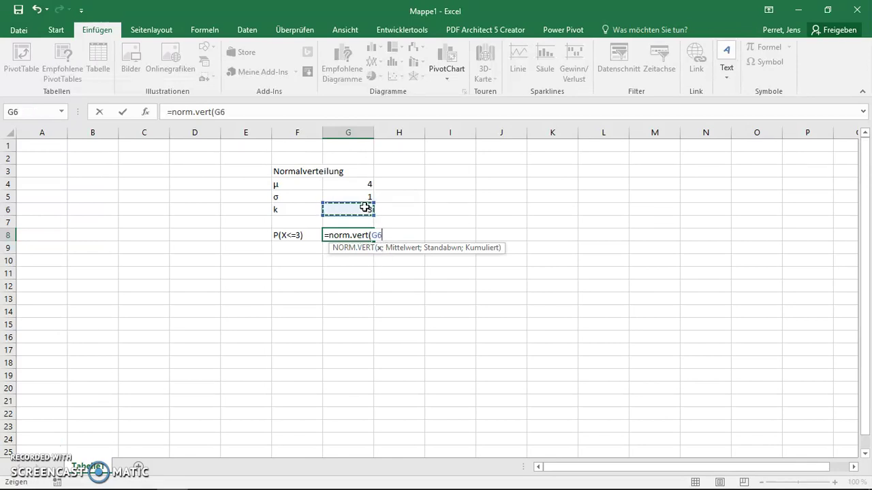
type(";")
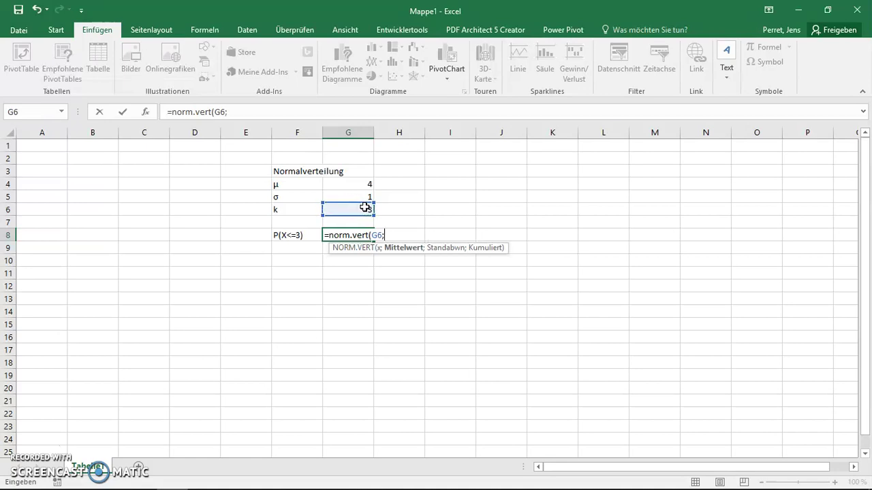
left_click(349, 185)
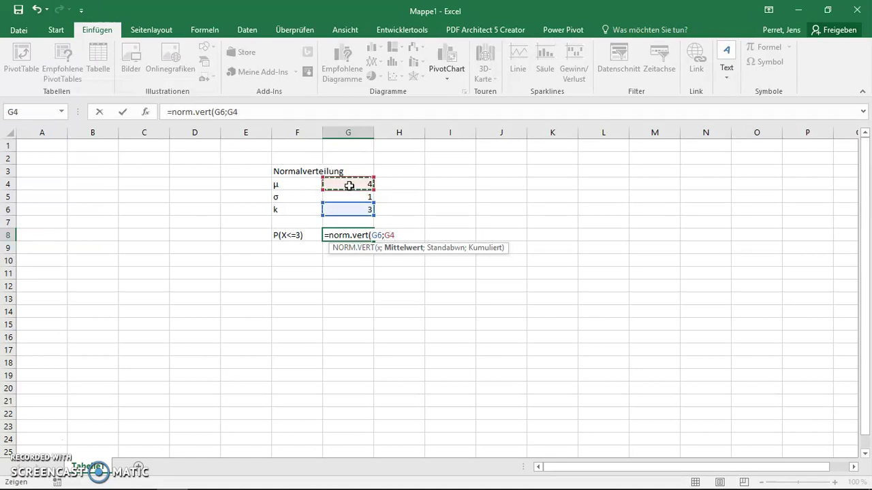
type(";")
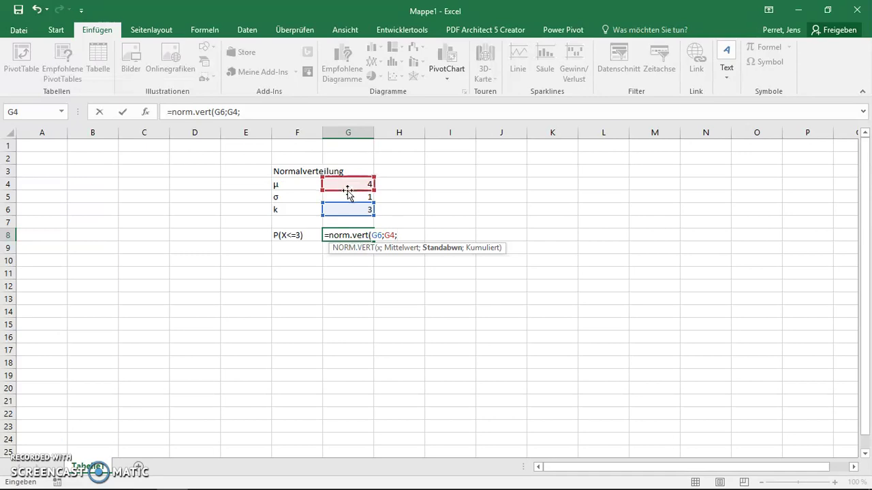
left_click(348, 196)
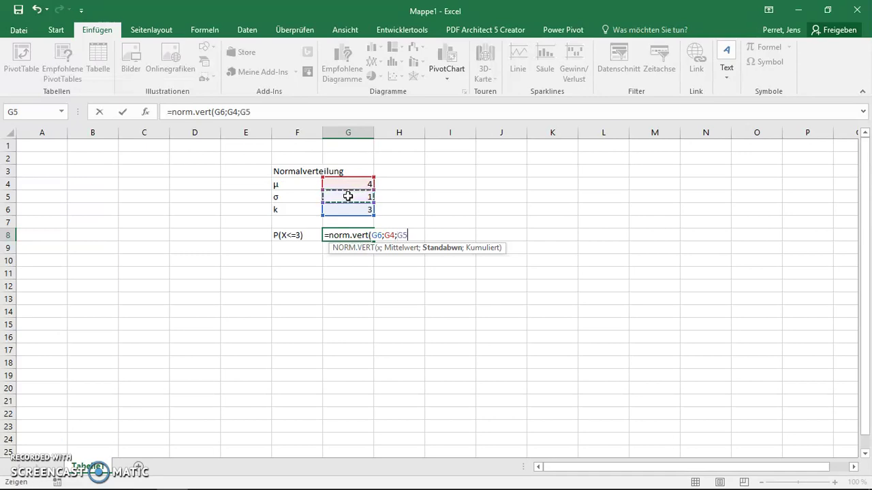
type(";")
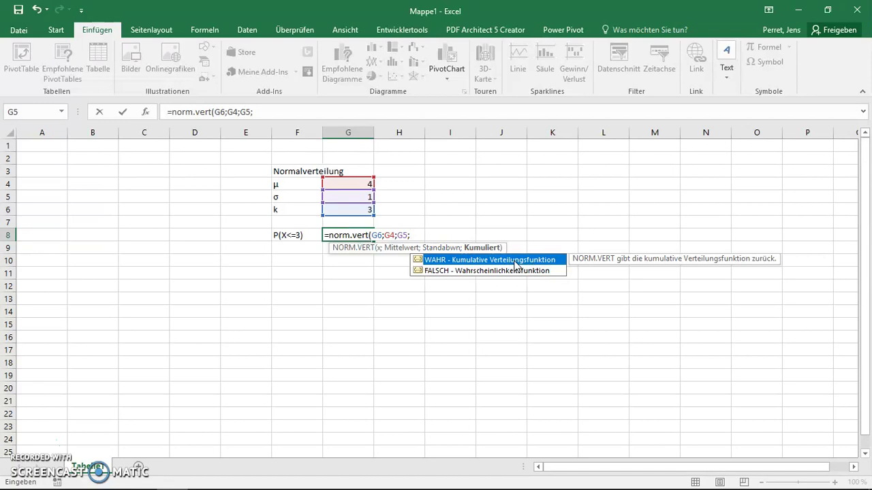
- Finish the formula with WAHR so G8 returns the cumulative probability 0,15865525
type("wahr")
type(")")
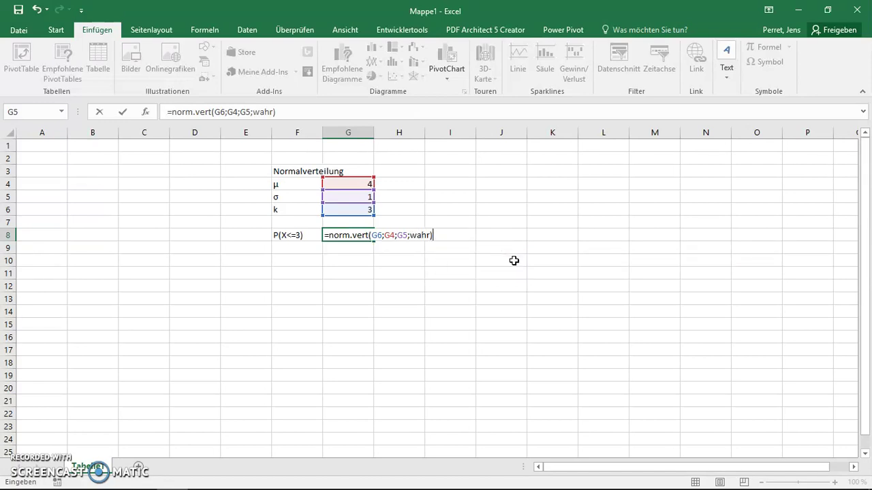
key("Return")
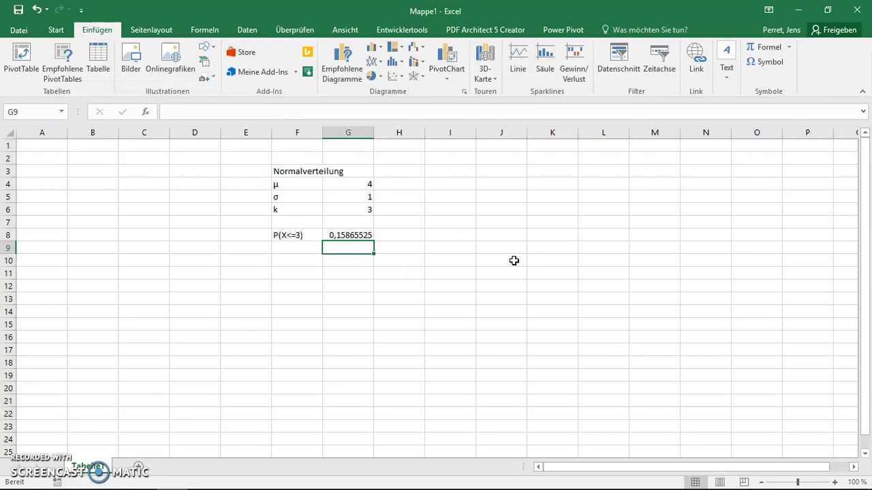
key("Up")
key("Up")
key("Up")
key("Down")
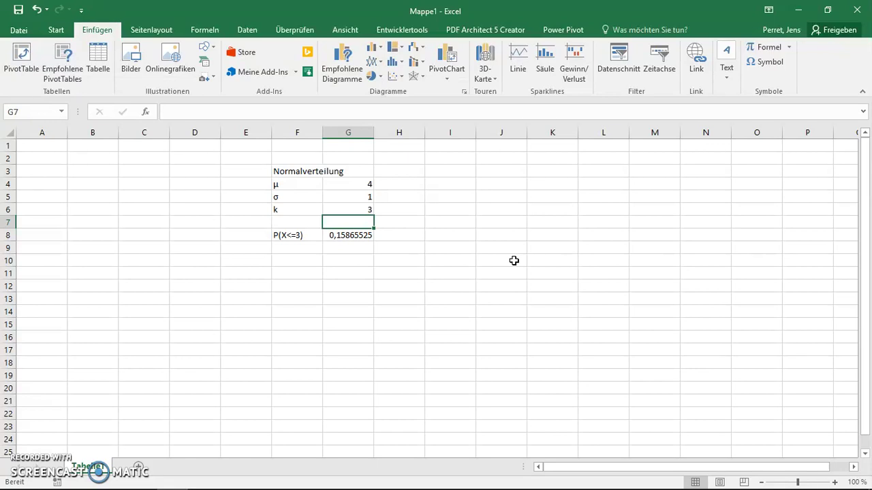
key("Up")
key("Up")
key("Up")
key("Down")
key("Down")
key("Up")
key("Up")
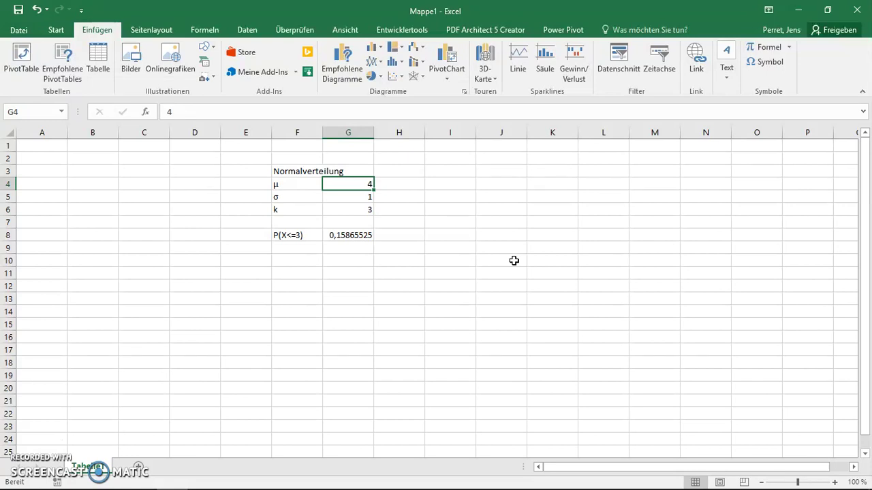
key("Down")
key("Down")
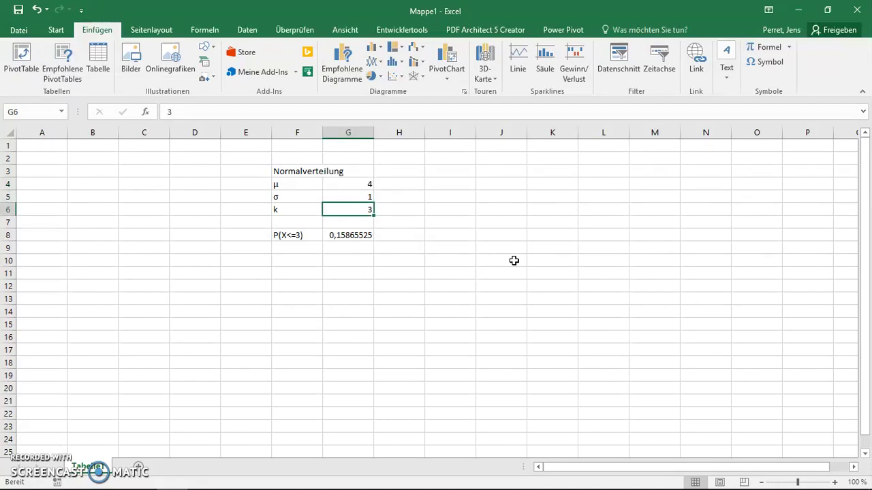
key("Right")
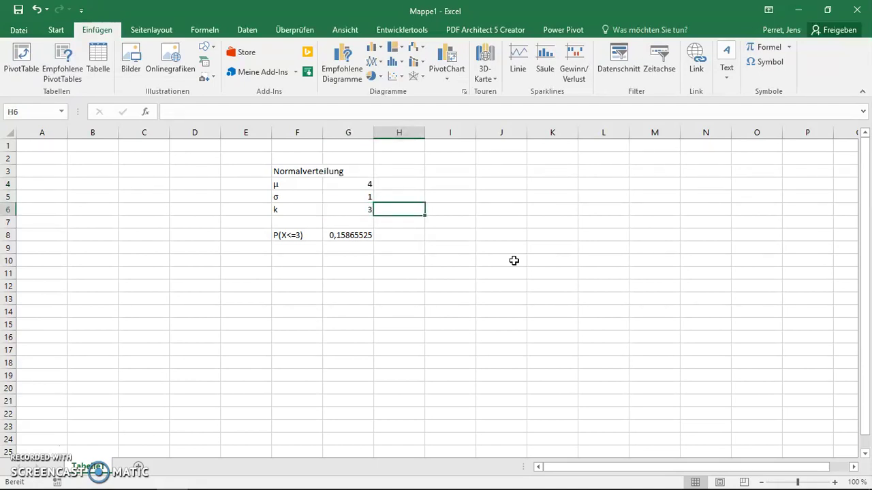
- Enter =(G6-G4)/G5 in H6 to get the standardized z-value -1
type("=(")
key("Left")
type("-")
key("Left")
key("Up")
key("Up")
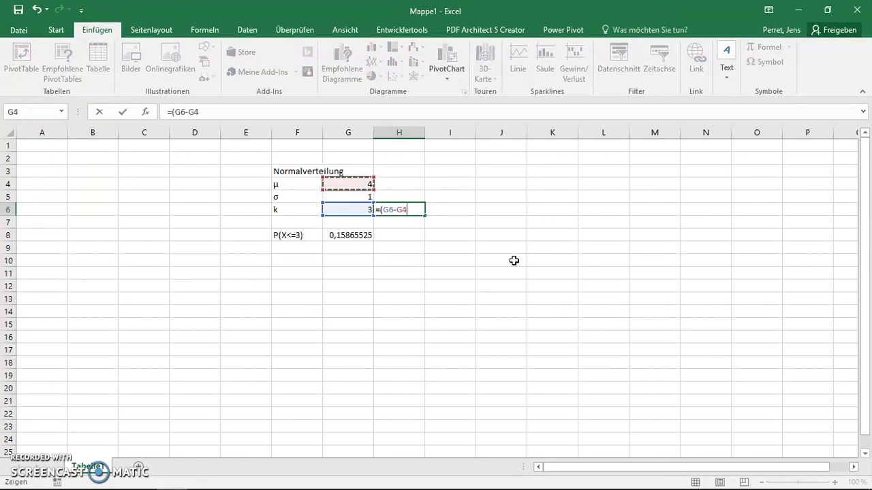
type(")/")
key("Left")
key("Up")
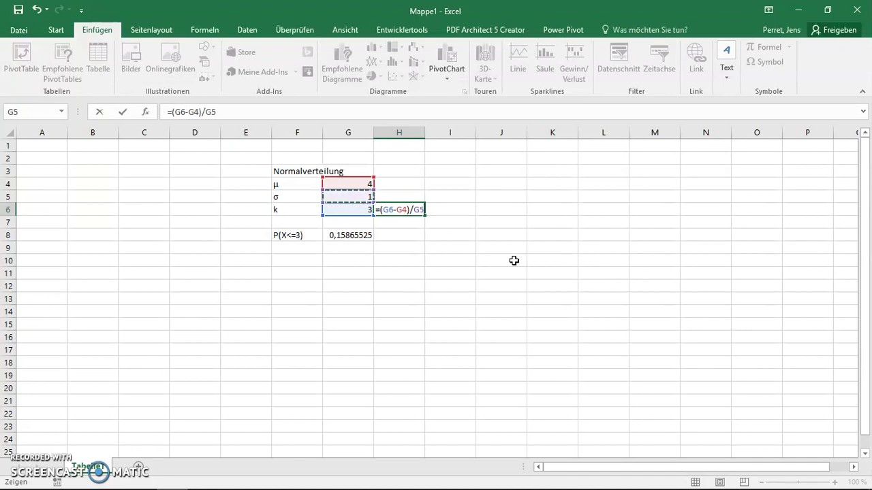
key("Return")
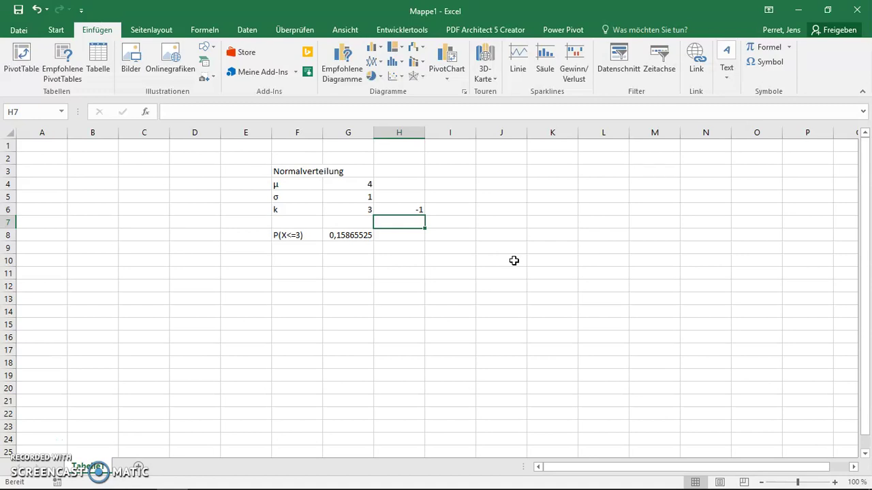
key("Down")
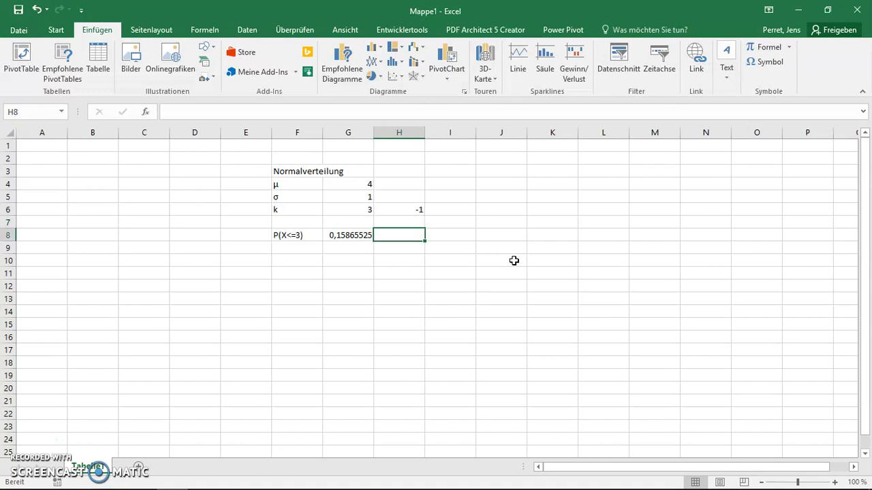
- Enter =NORM.S.VERT(H6;WAHR) in H8, returning 0,15865525 to match the NORM.VERT result
type("=NORM.")
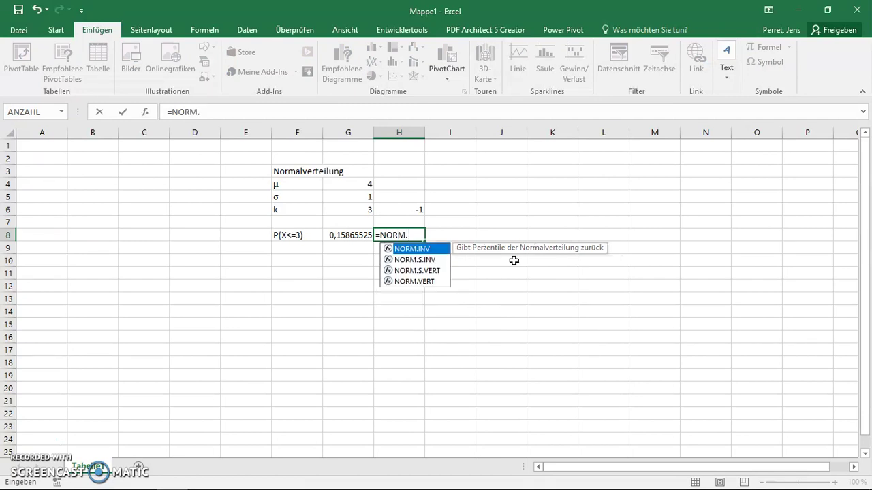
type("s.vert")
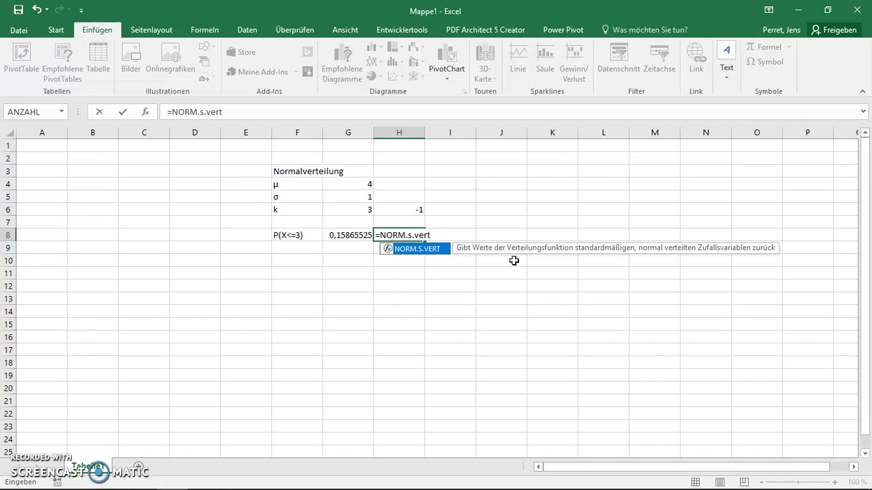
type("(")
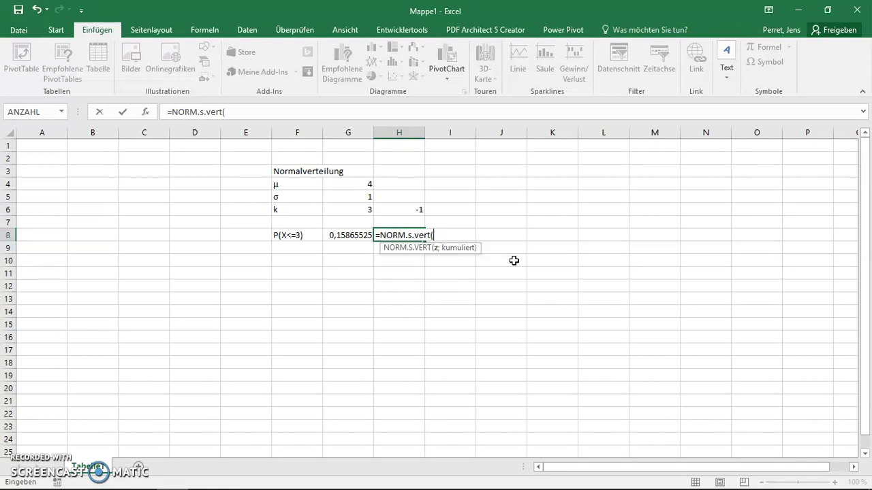
key("Up")
key("Up")
key("Up")
key("Down")
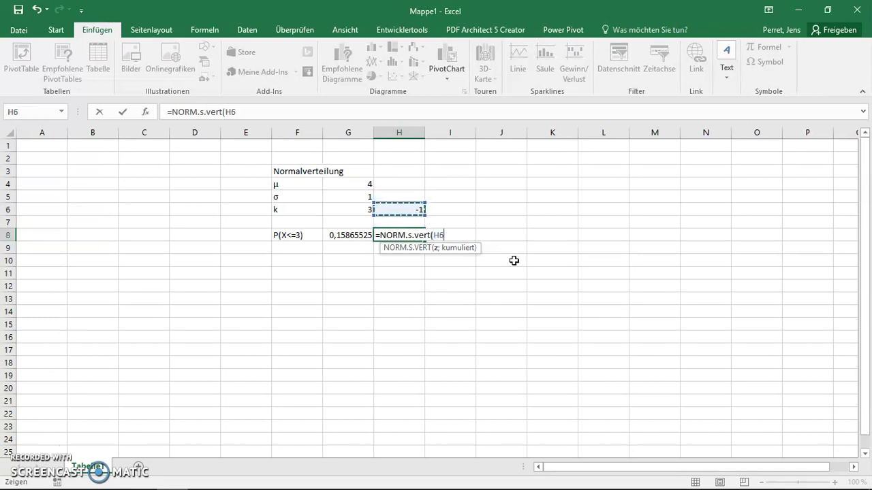
type(";")
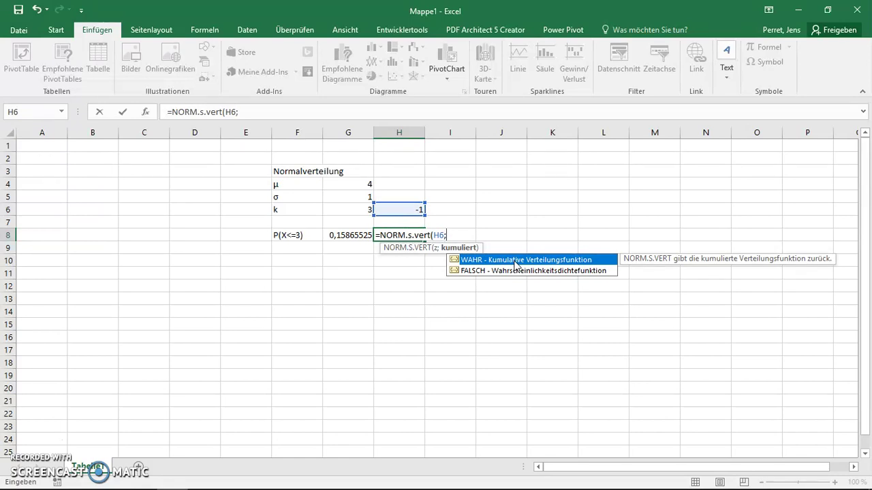
type("wahr")
type(")")
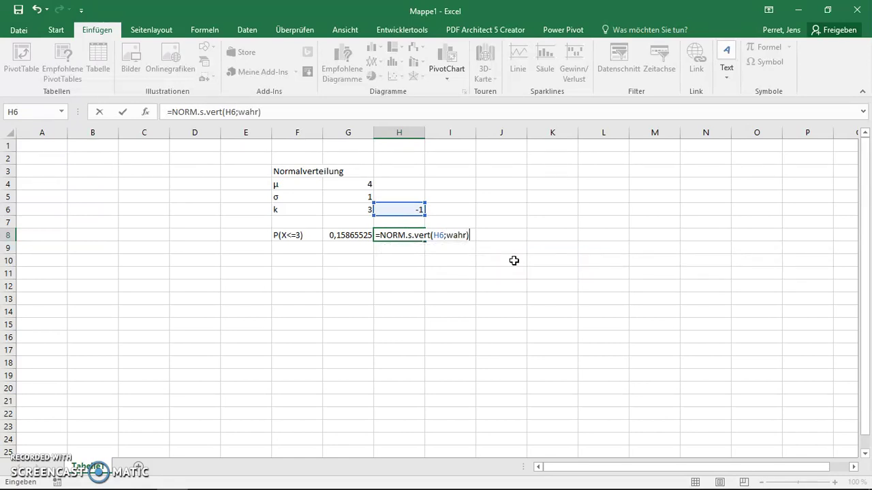
key("Return")
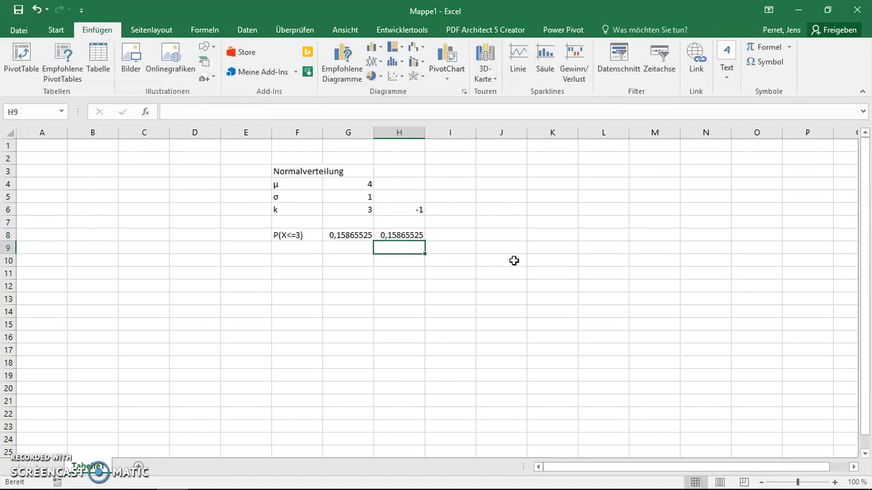
- Change σ in G5 to 2, updating both probabilities to 0,30853754
key("Up")
key("Up")
key("Up")
key("Up")
key("Left")
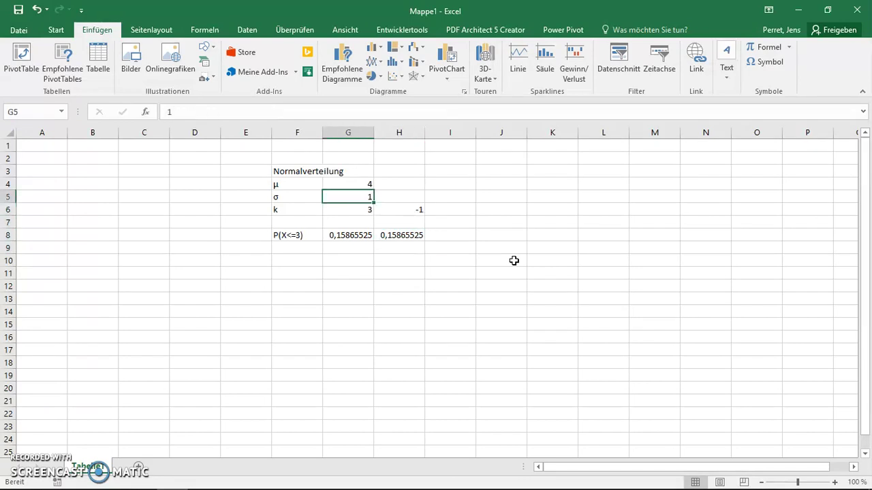
type("2")
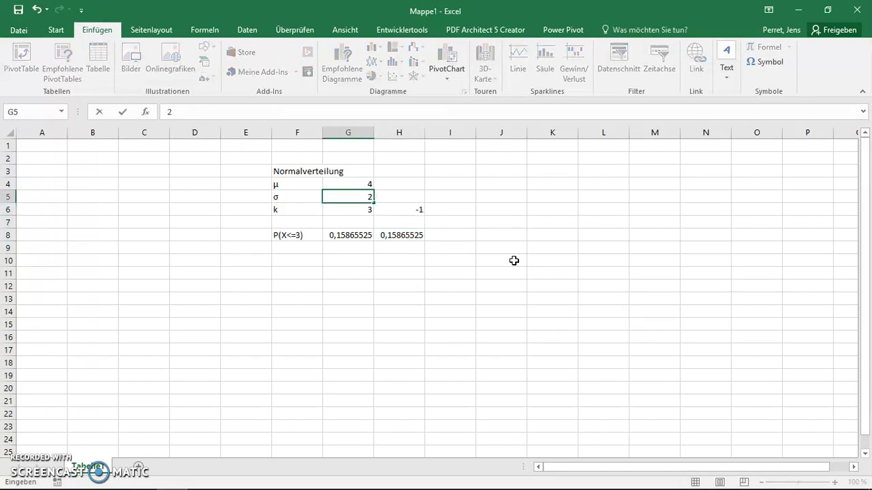
key("Return")
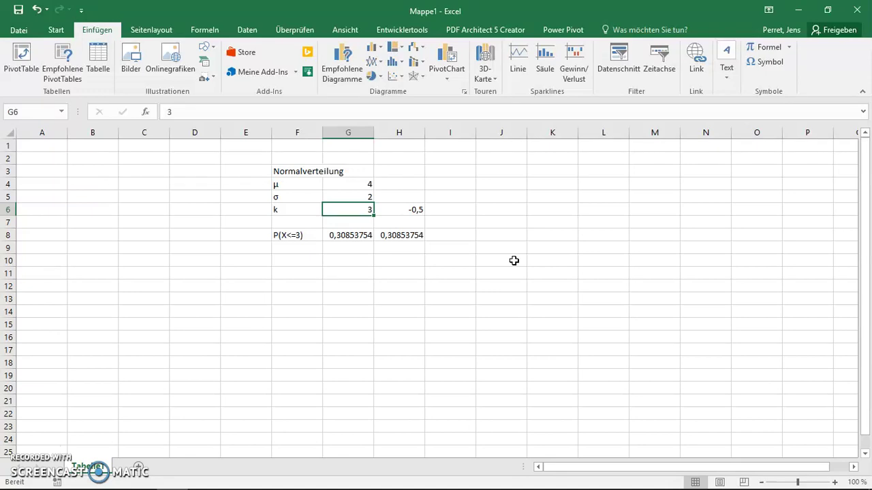
- Try k = 5 in G6, then set k back to 3
type("5")
key("Return")
key("Up")
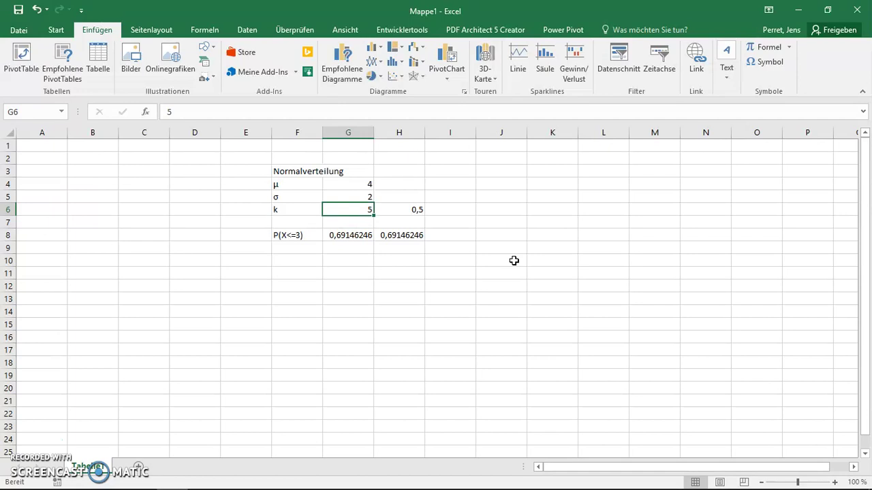
type("3")
key("Up")
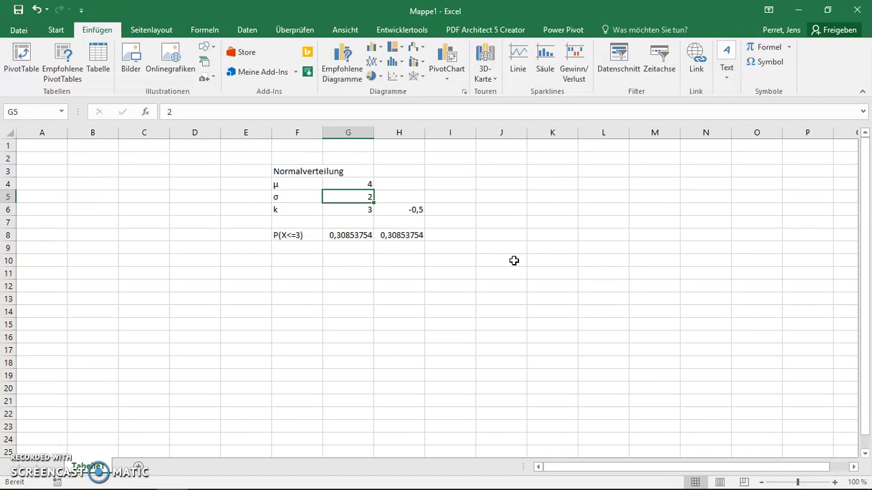
- Label F12 as z0,975 and begin a =norm formula in G12 beside it
key("Down")
key("Down")
key("Down")
key("Down")
key("Down")
key("Down")
key("Down")
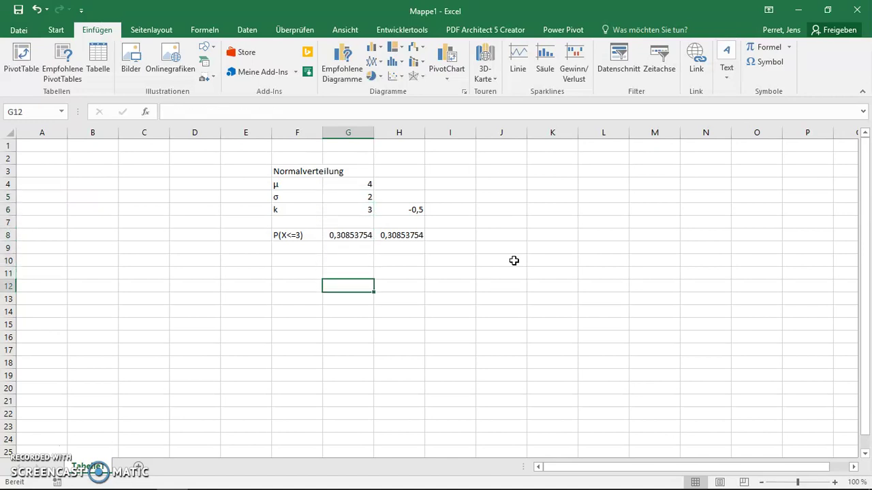
key("Left")
type("z")
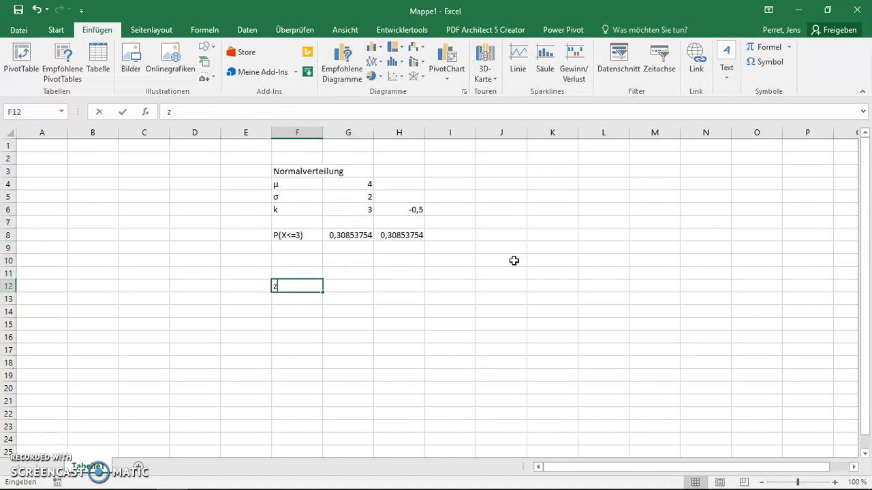
type("0,975")
key("Return")
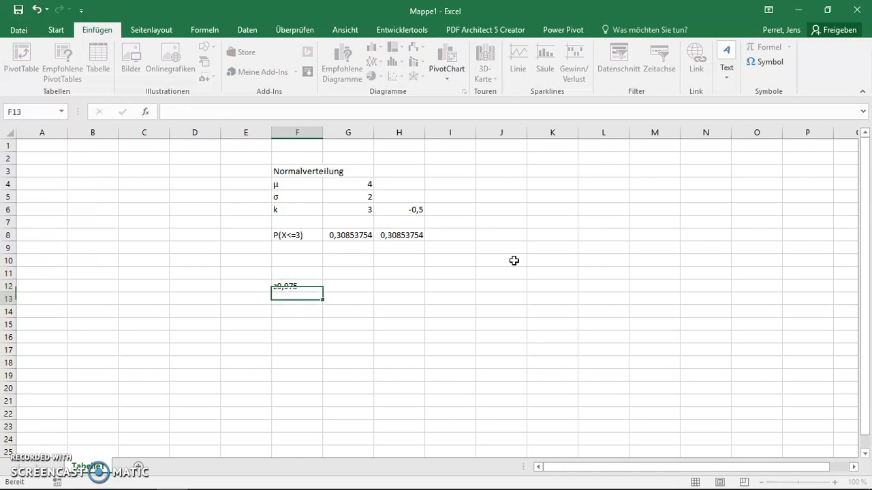
key("Right")
key("Up")
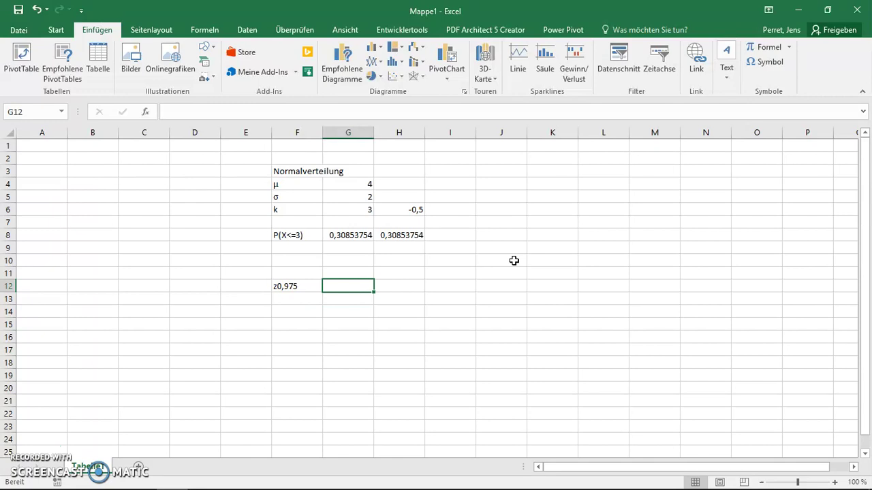
type("=norm")
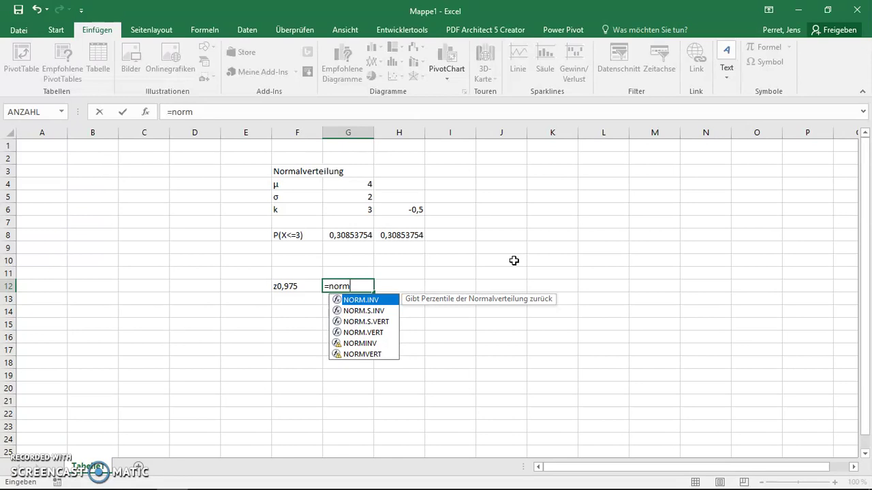
- Complete G12 as =NORM.INV(0,975;G4;G5), returning the quantile 7,91992797
type(".")
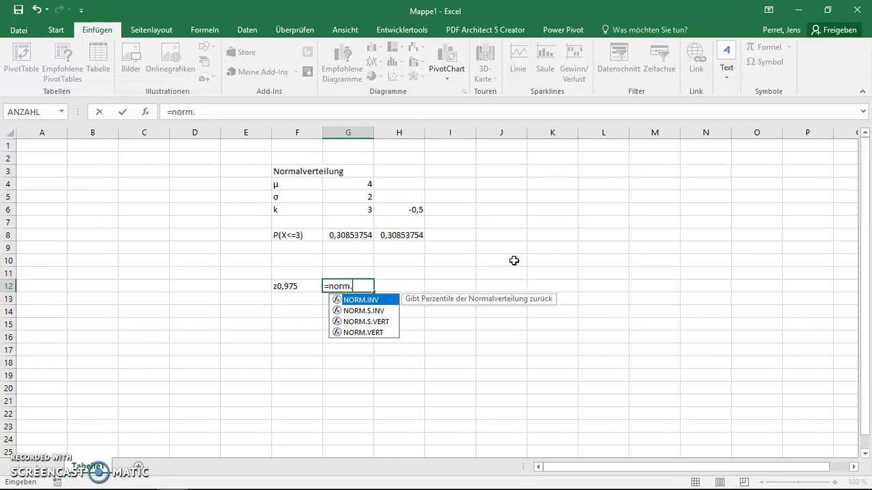
type("inv(")
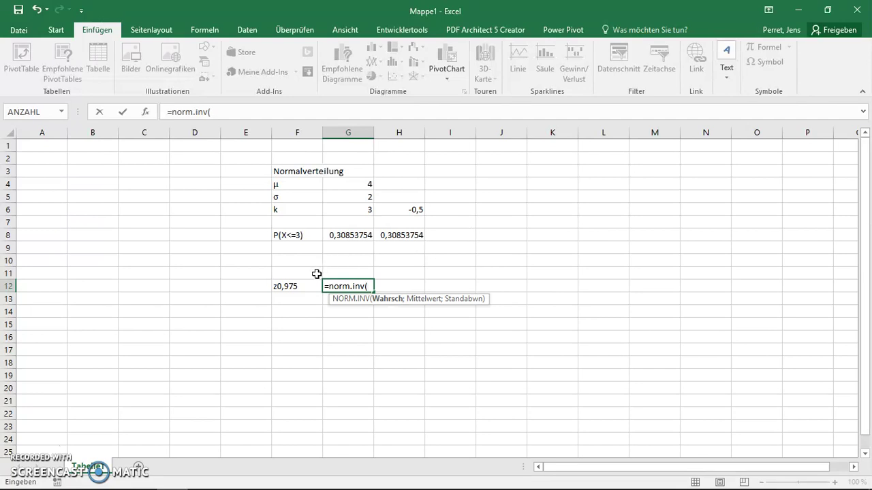
type("0,975")
type(";")
left_click(350, 181)
left_click(350, 181)
type(";")
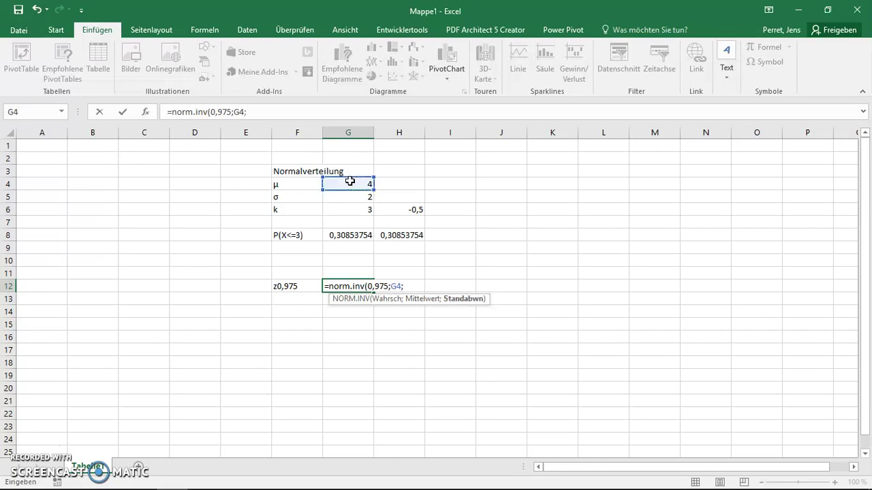
left_click(348, 197)
type(")")
key("Return")
key("Up")
key("Left")
key("Right")
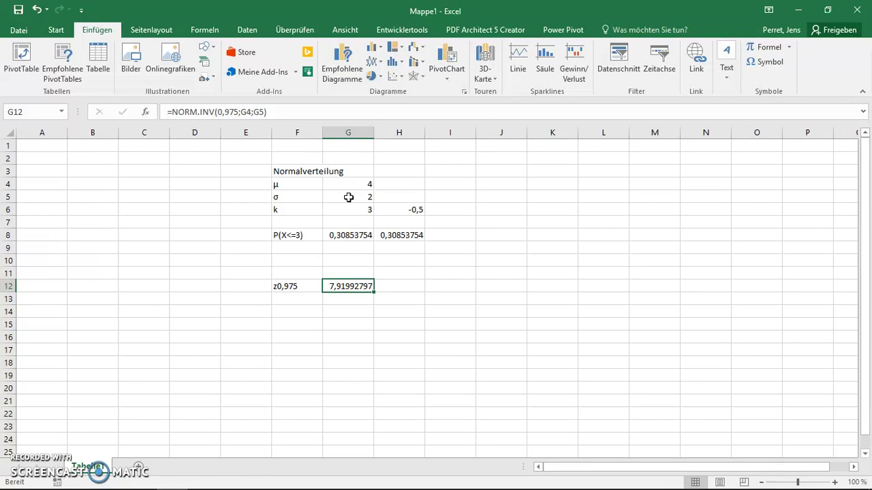
key("Left")
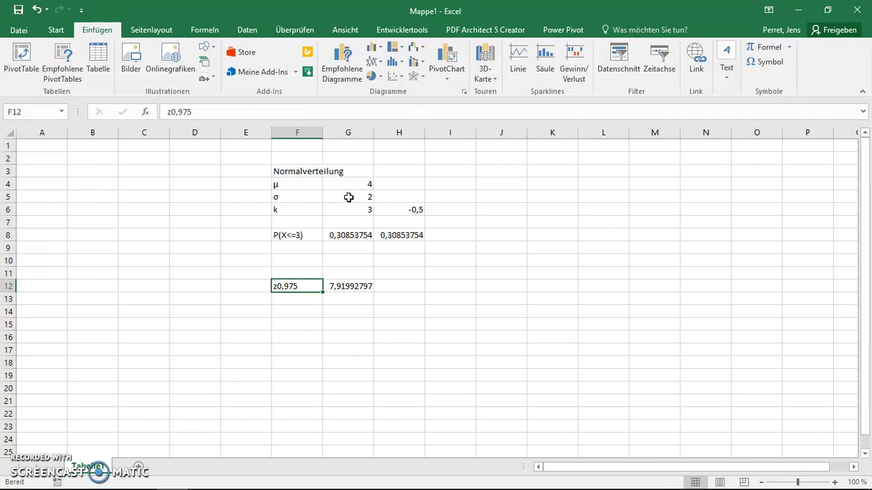
- Enter =NORM.S.INV(0,975) in G13, returning the standard quantile 1,95996398
key("Right")
key("Down")
type("=norm")
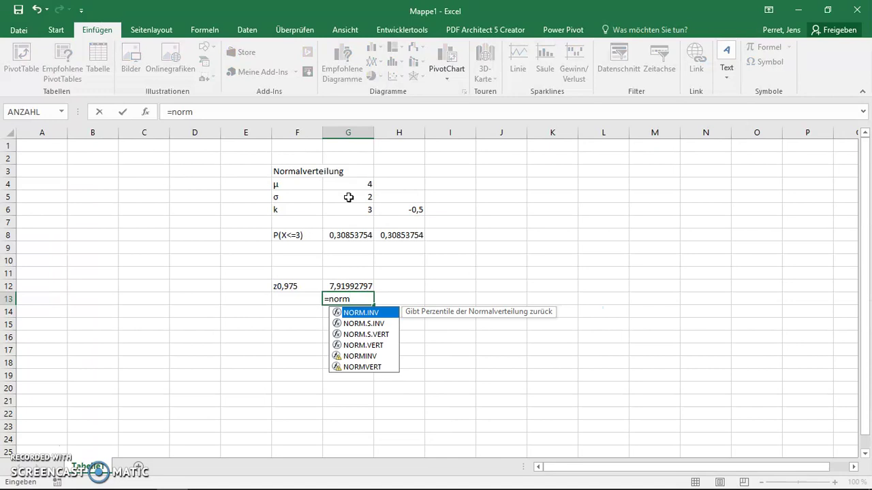
type(".s.")
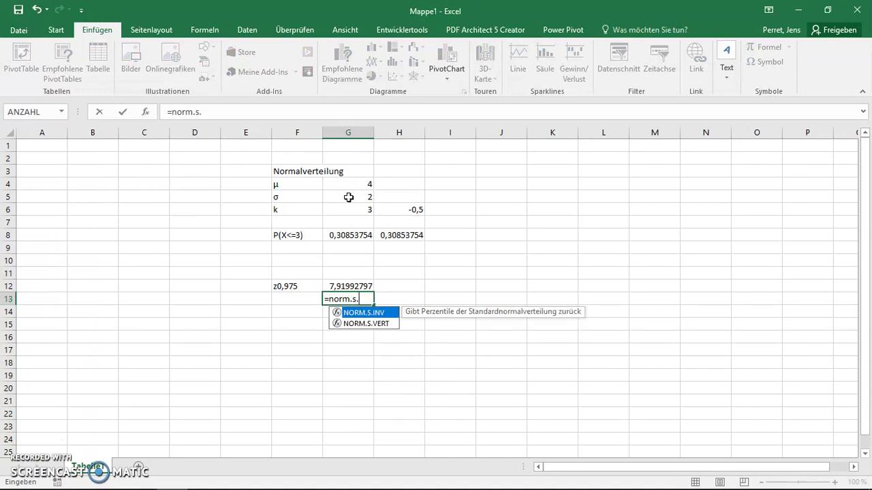
type("inv")
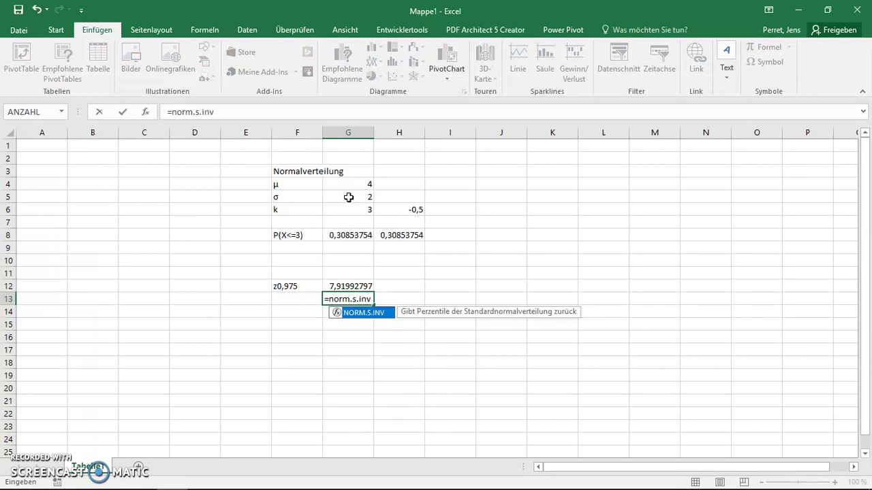
type("(")
key("Up")
key("BackSpace")
key("BackSpace")
key("BackSpace")
type("0,975")
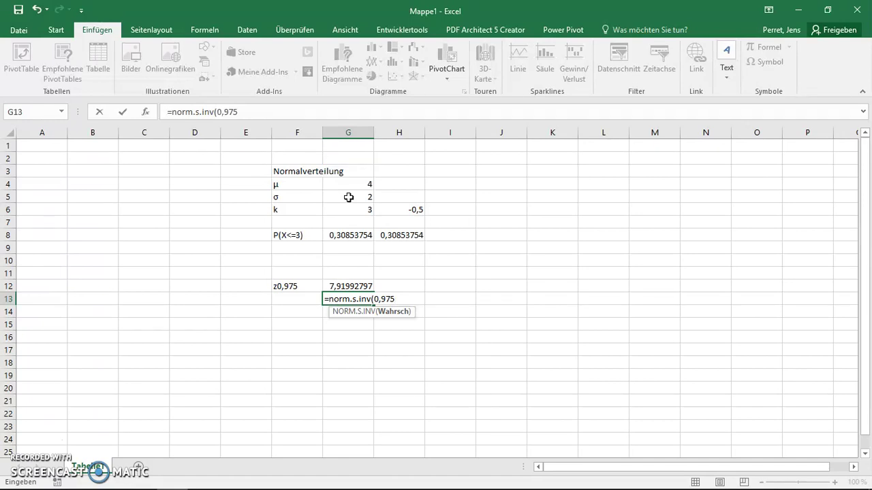
type(")")
key("Return")
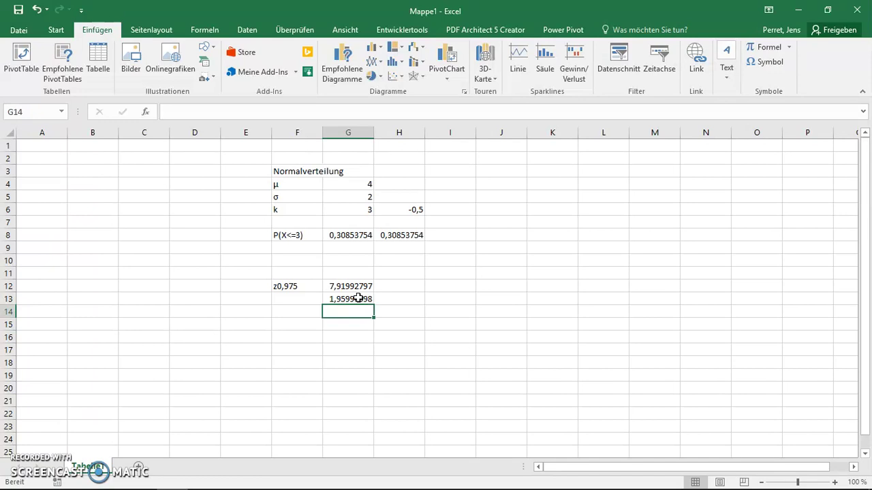
left_click(358, 298)
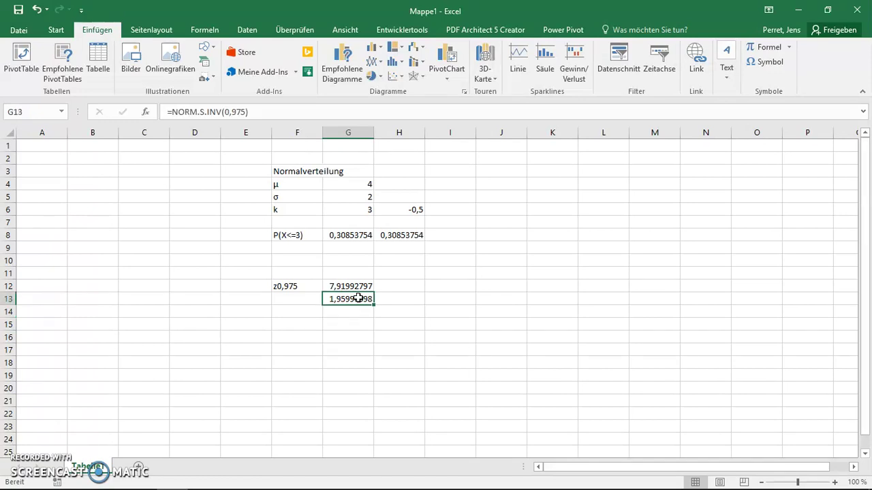
- Edit G13's probability to 0,95, giving 1,64485363, and compare it with G12's NORM.INV formula
left_click(242, 111)
key("BackSpace")
key("Return")
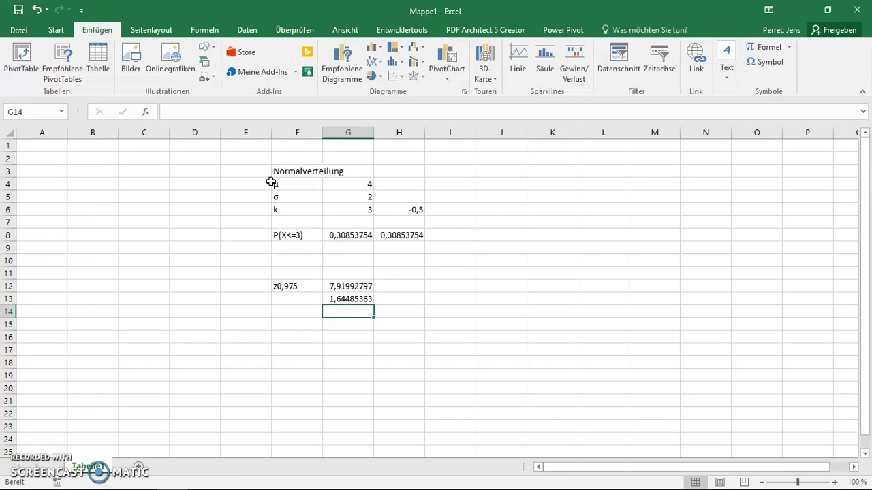
left_click(340, 287)
left_click(340, 299)
left_click(333, 287)
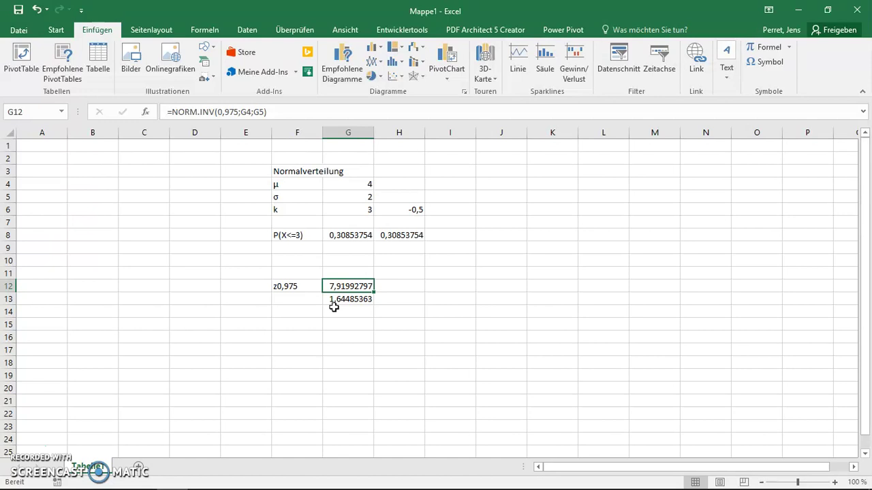
left_click(362, 236)
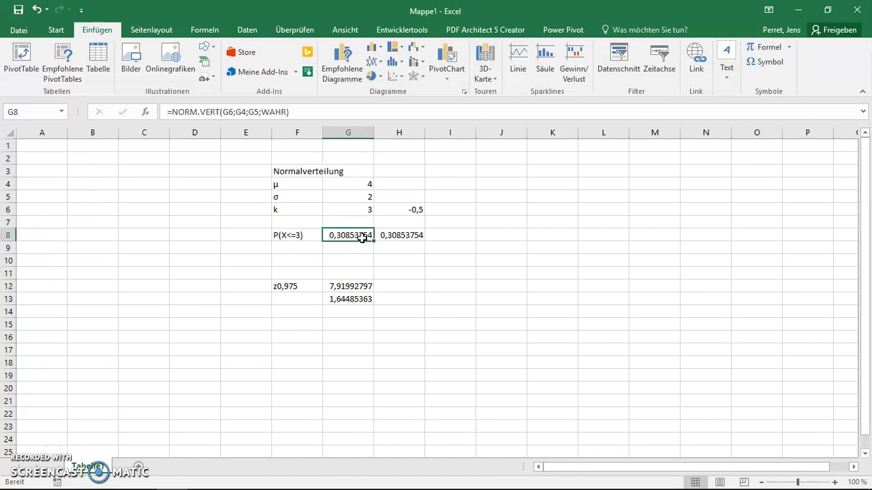